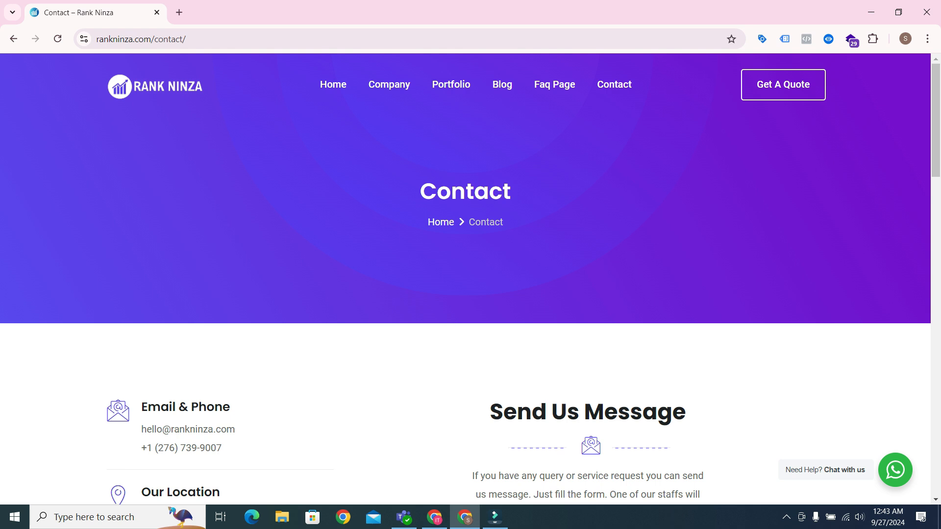
# Switch to the browser window with the store site and look over the Jubayer Electronics home page.
pyautogui.click(434, 517)
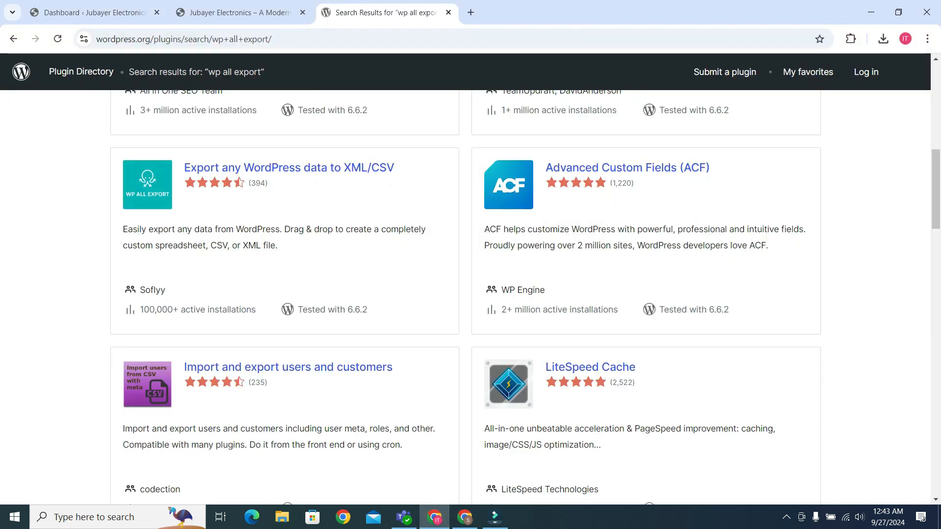
pyautogui.click(240, 13)
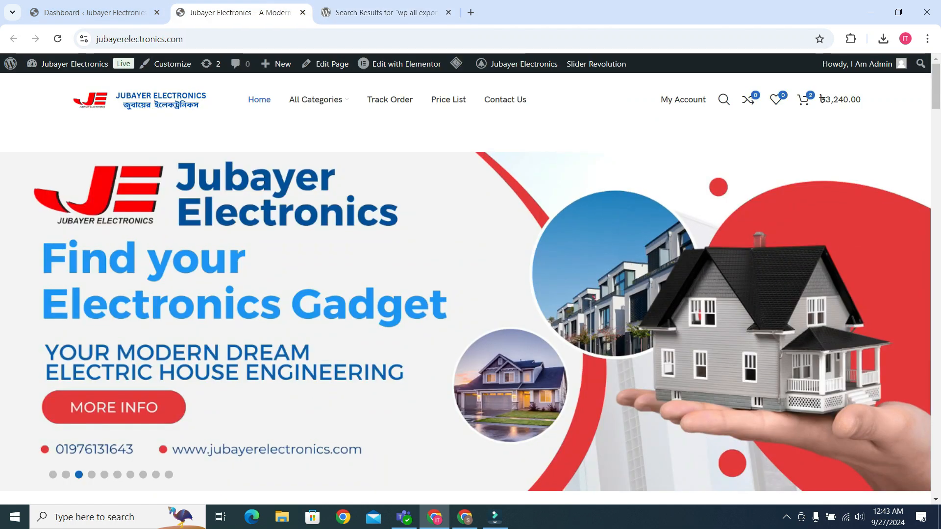
pyautogui.scroll(-10, 174, 205)
pyautogui.scroll(-7, 174, 206)
pyautogui.scroll(20, 174, 206)
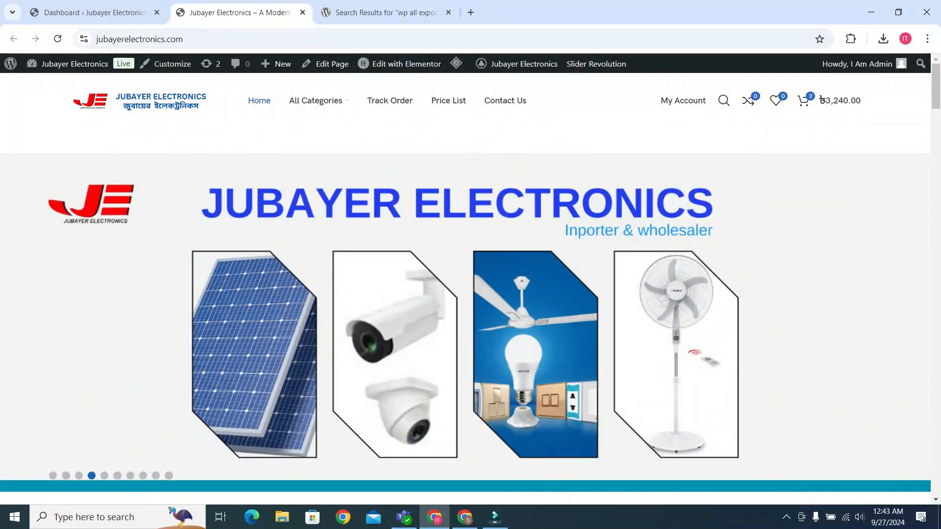
pyautogui.moveTo(316, 100)
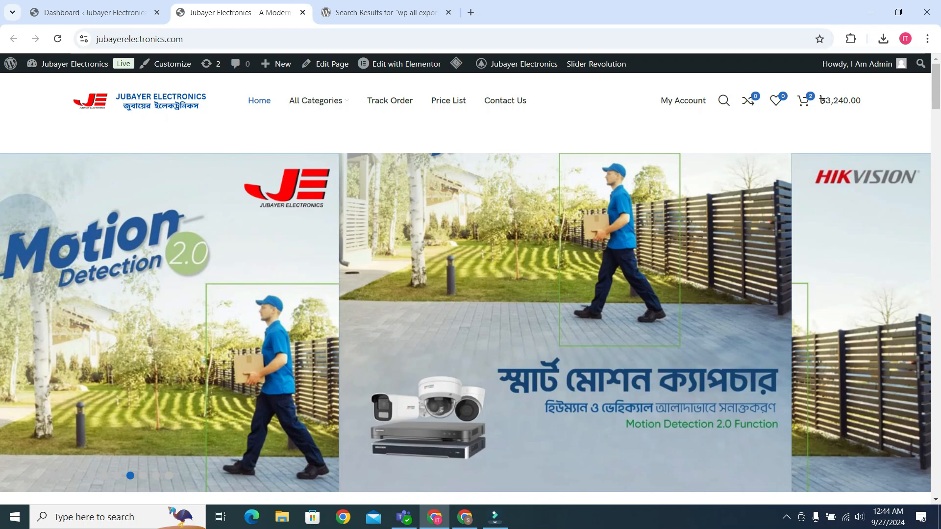
# Review the "wp all export" plugin directory results, finding the Export any WordPress data to XML/CSV entry.
pyautogui.hotkey('ctrl', 'Tab')
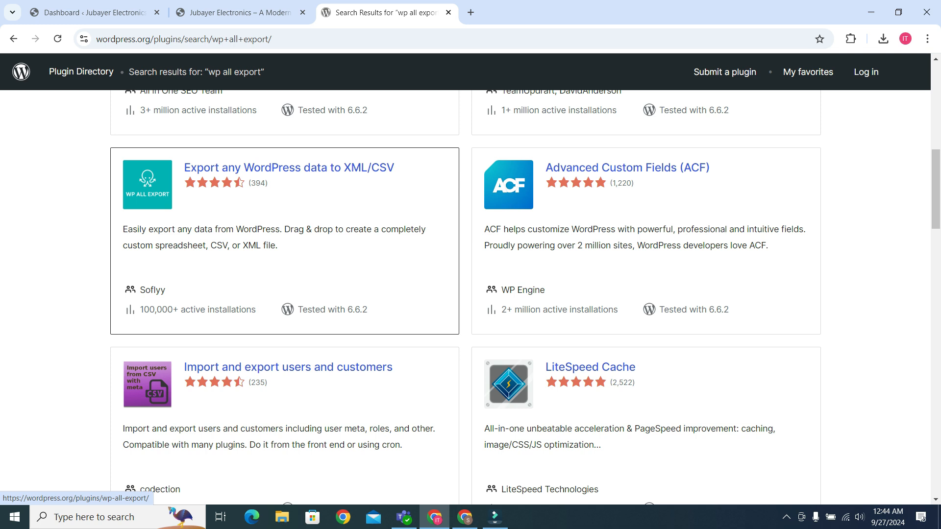
pyautogui.scroll(10, 471, 294)
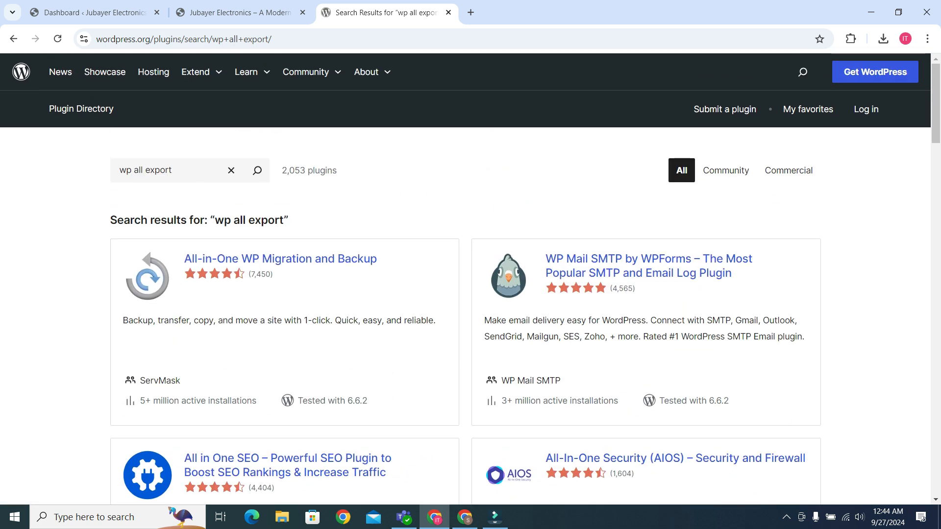
pyautogui.scroll(-7, 284, 343)
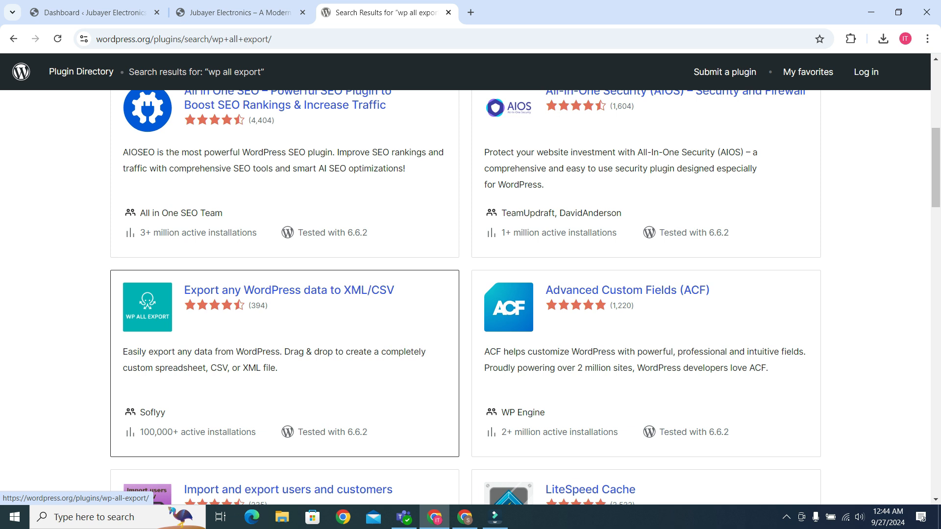
# Open the plugin upload form on the Add Plugins page of the Jubayer Electronics admin.
pyautogui.click(240, 13)
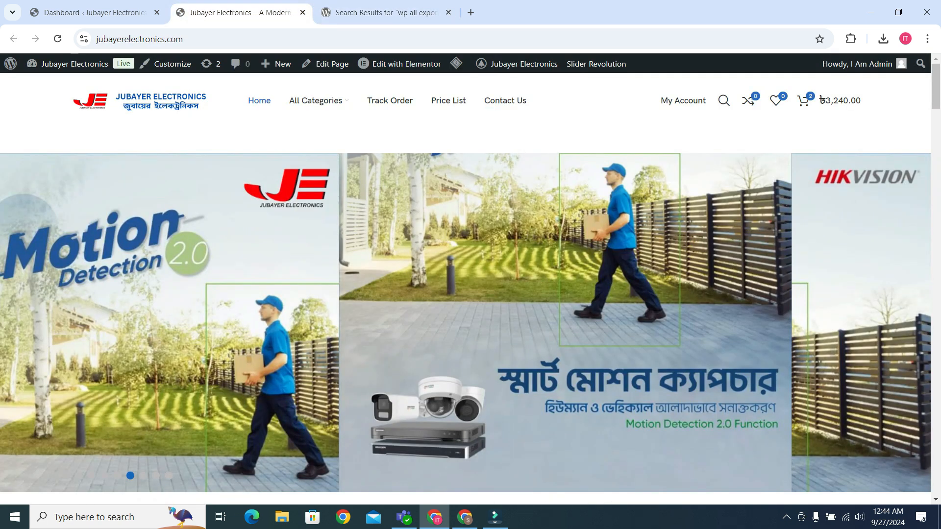
pyautogui.click(95, 13)
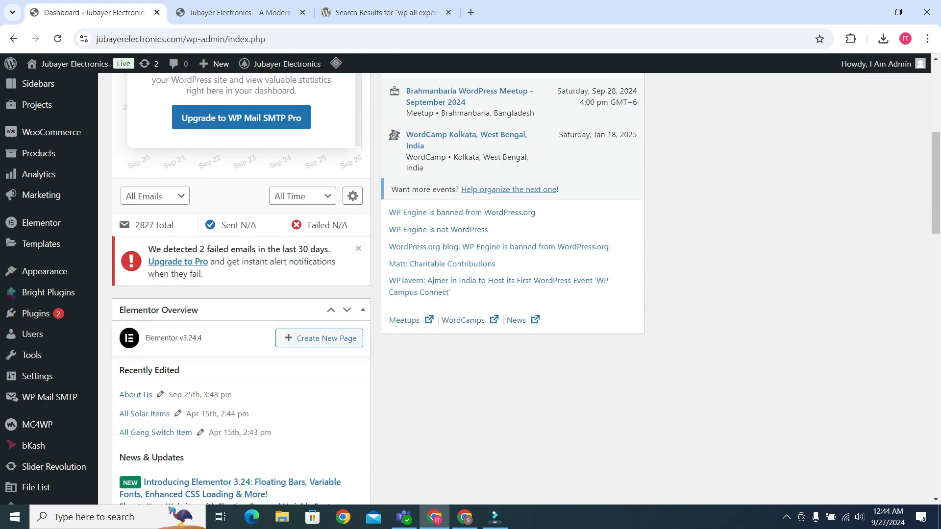
pyautogui.scroll(-1, 520, 289)
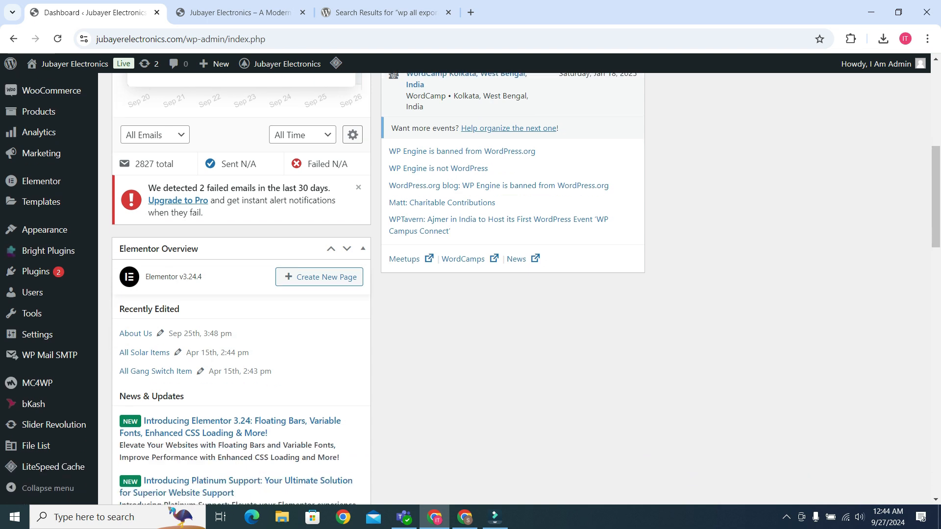
pyautogui.moveTo(35, 272)
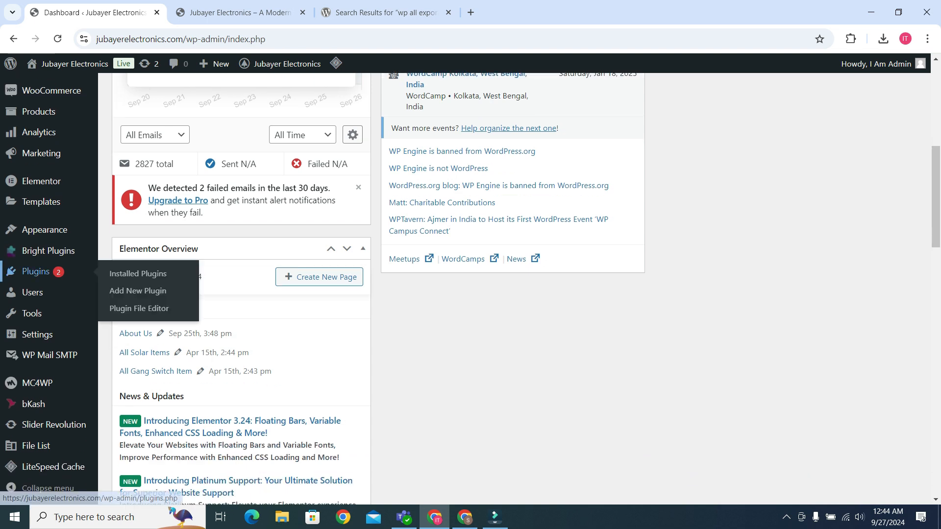
pyautogui.click(138, 290)
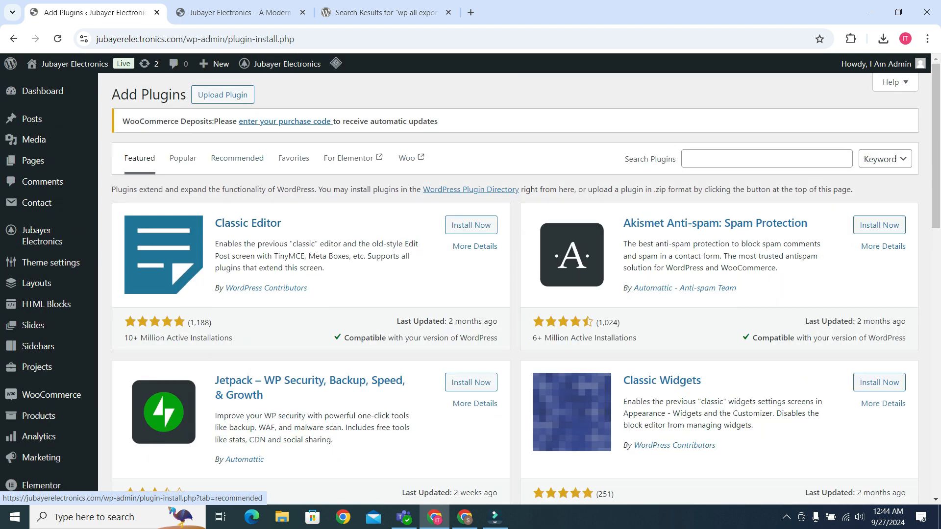
pyautogui.click(222, 95)
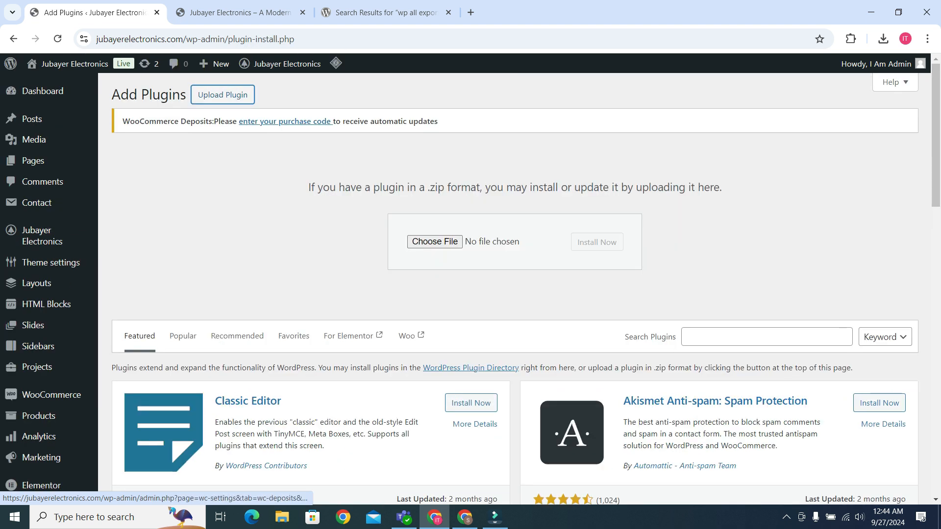
# Select wp-all-export-pro-v1.9.2-beta15-gumcpo.zip from the Compressed folder in Downloads and install it as a plugin.
pyautogui.click(435, 242)
pyautogui.click(197, 87)
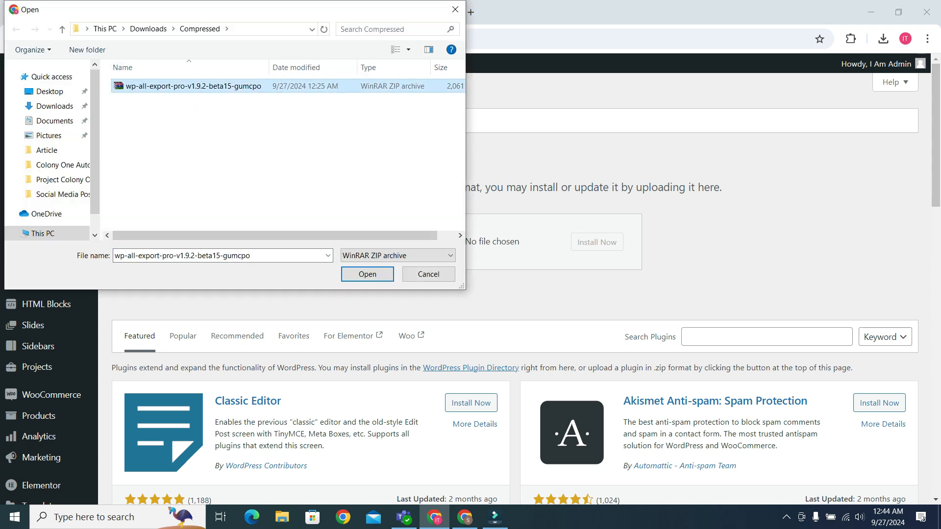
pyautogui.click(367, 274)
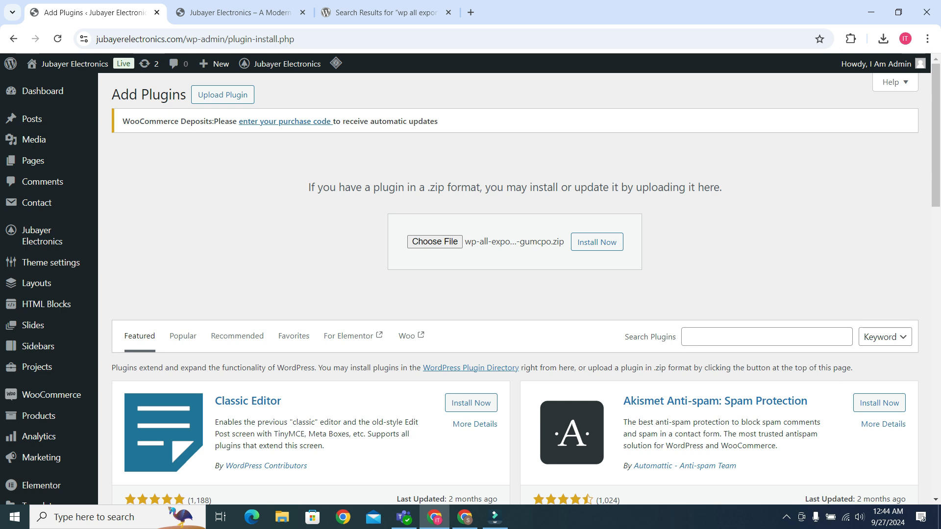
pyautogui.click(386, 13)
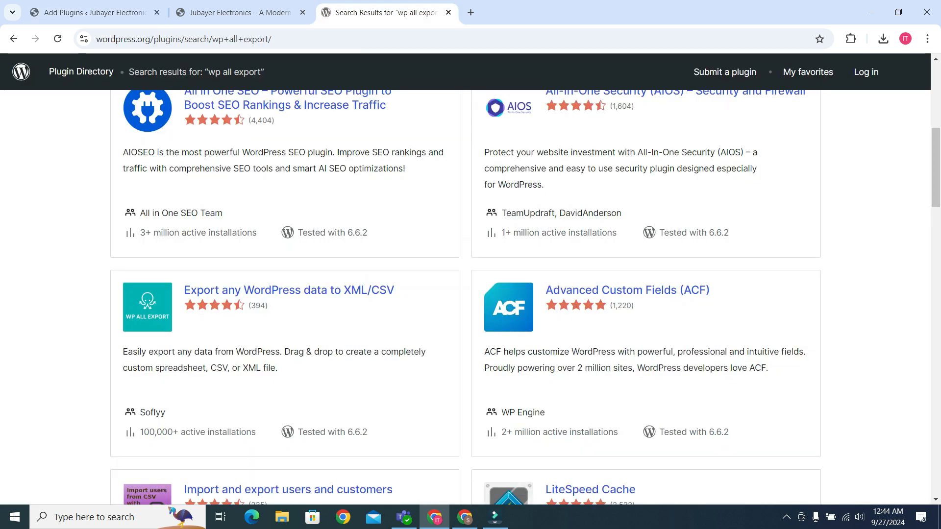
pyautogui.click(93, 12)
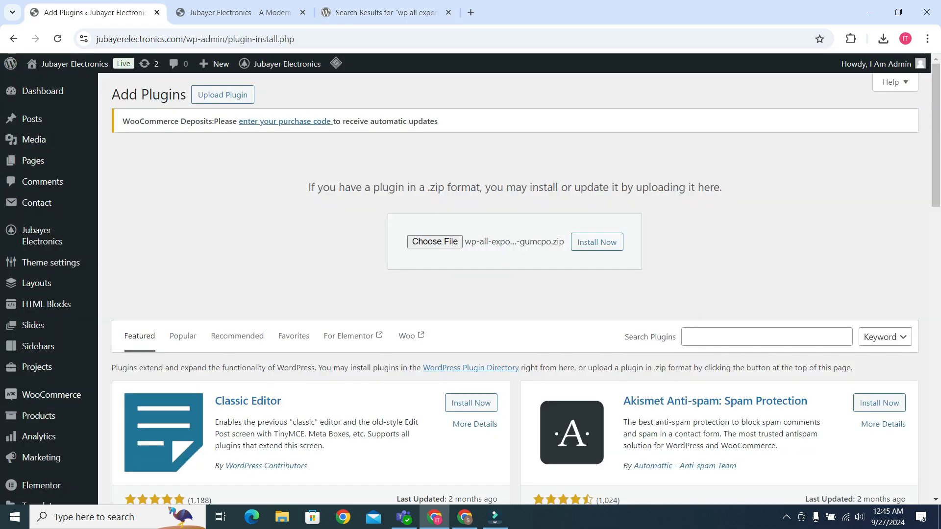
pyautogui.click(597, 242)
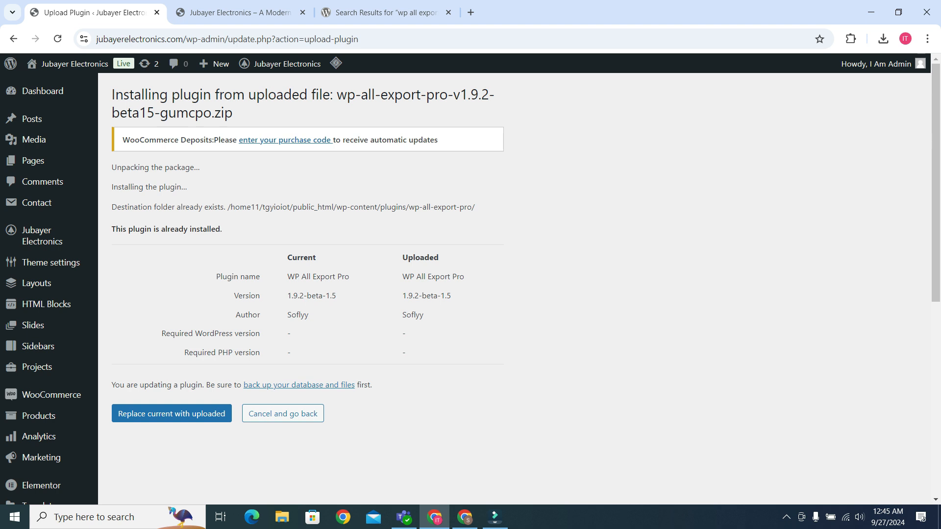
# View the contact details and message form on the Rank Ninza contact page, and return to the plugin installation.
pyautogui.click(464, 517)
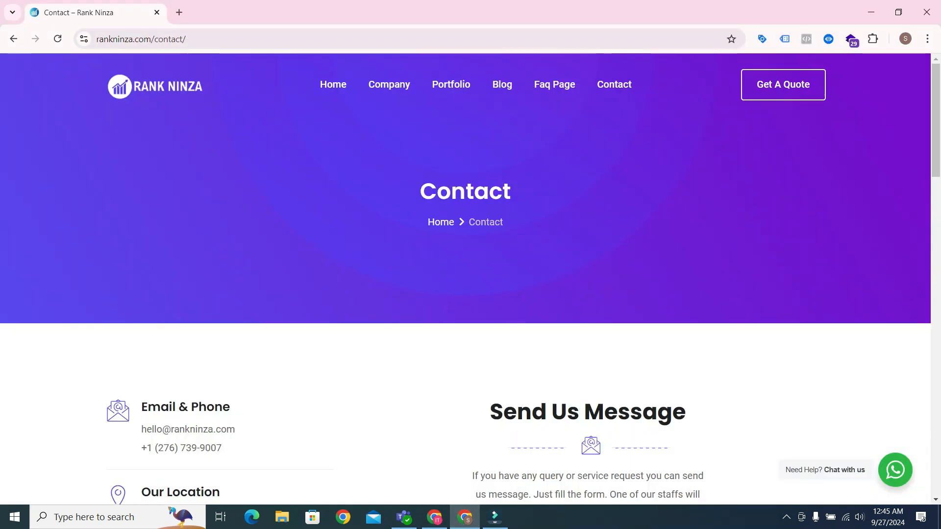
pyautogui.scroll(-2, 466, 279)
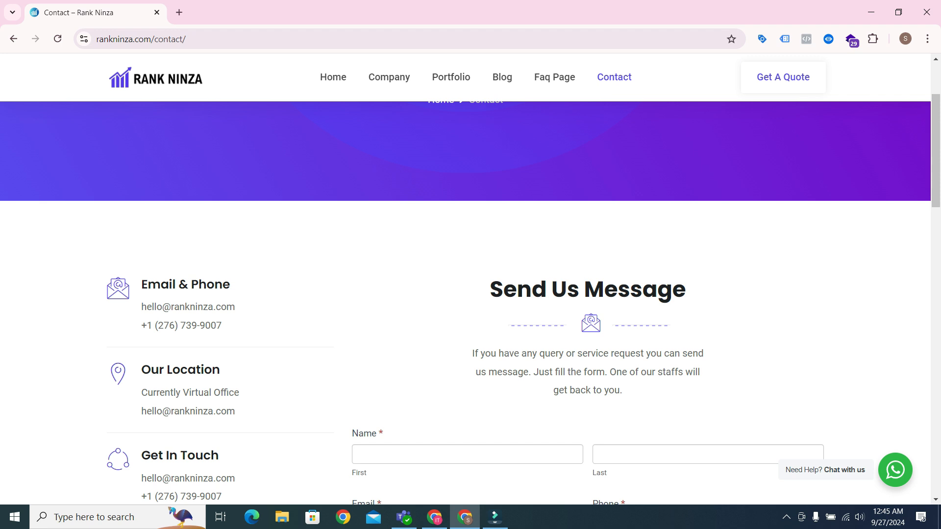
pyautogui.click(435, 517)
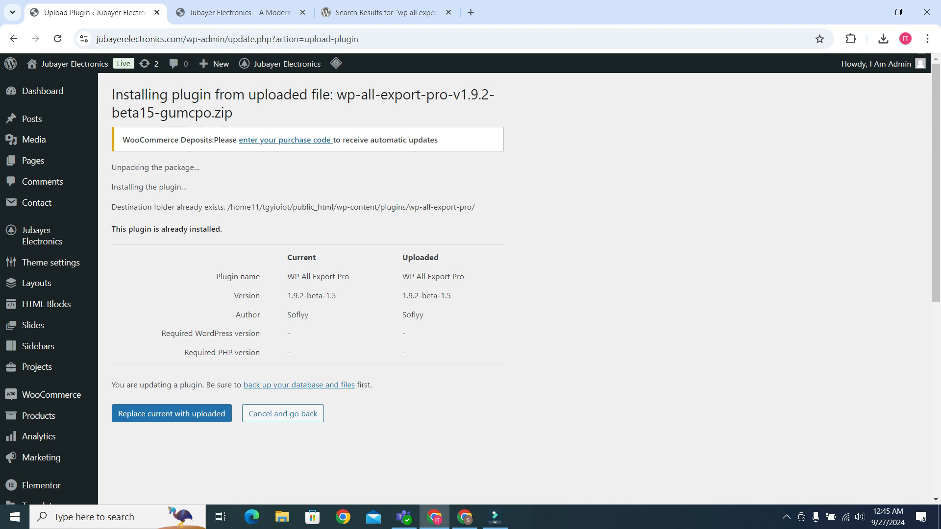
# Replace the existing WP All Export Pro plugin with the uploaded version and activate it.
pyautogui.click(171, 413)
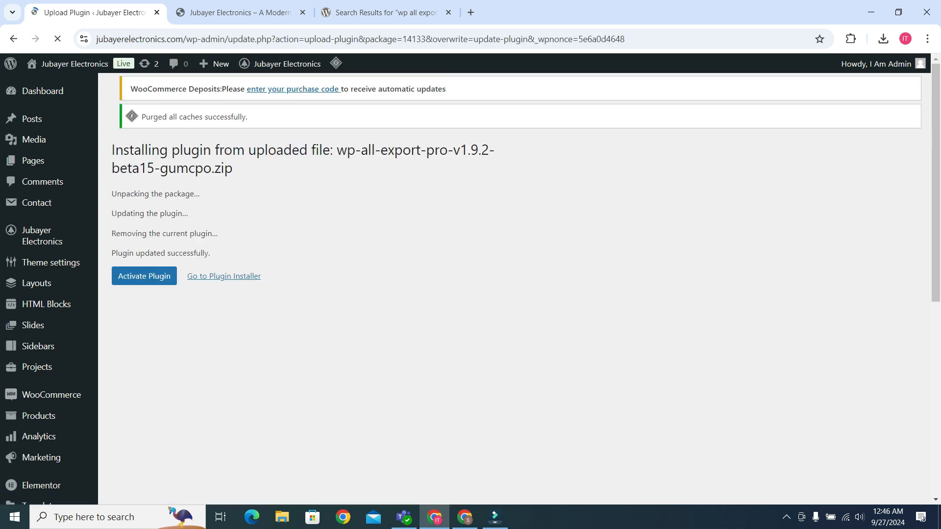
pyautogui.click(144, 276)
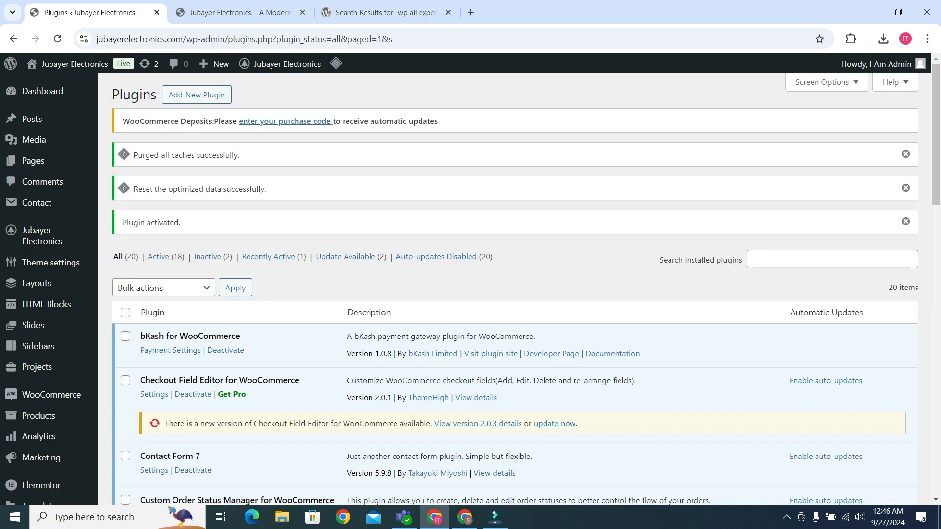
# Open the New Export page of the WP All Export plugin.
pyautogui.scroll(-3, 514, 289)
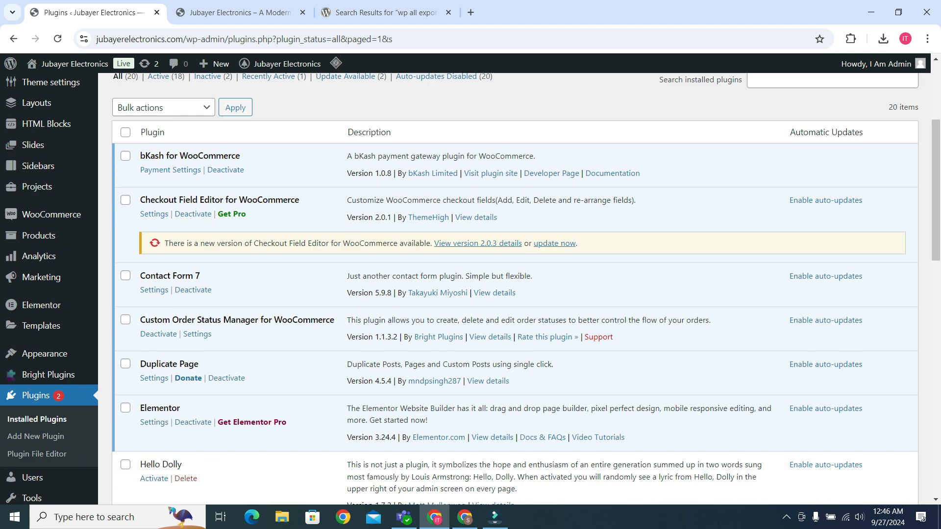
pyautogui.scroll(-2, 194, 356)
pyautogui.moveTo(49, 414)
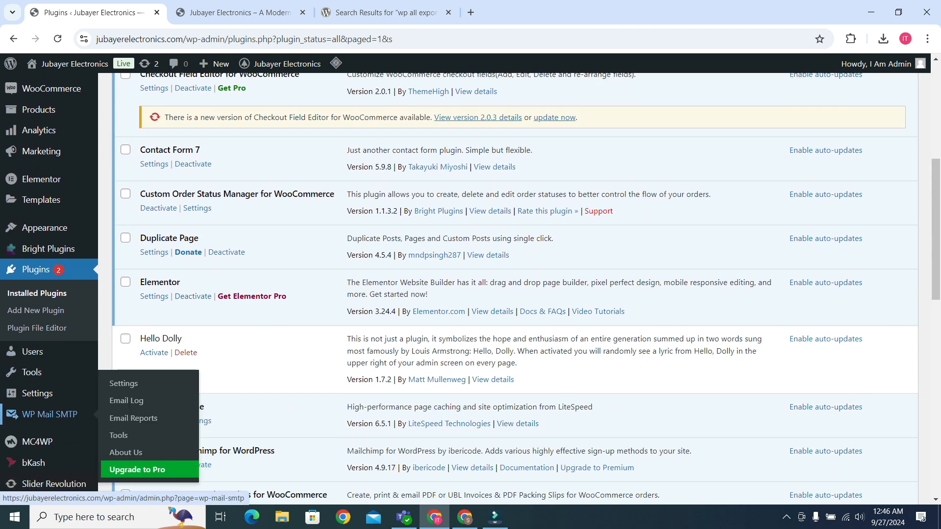
pyautogui.scroll(-2, 126, 373)
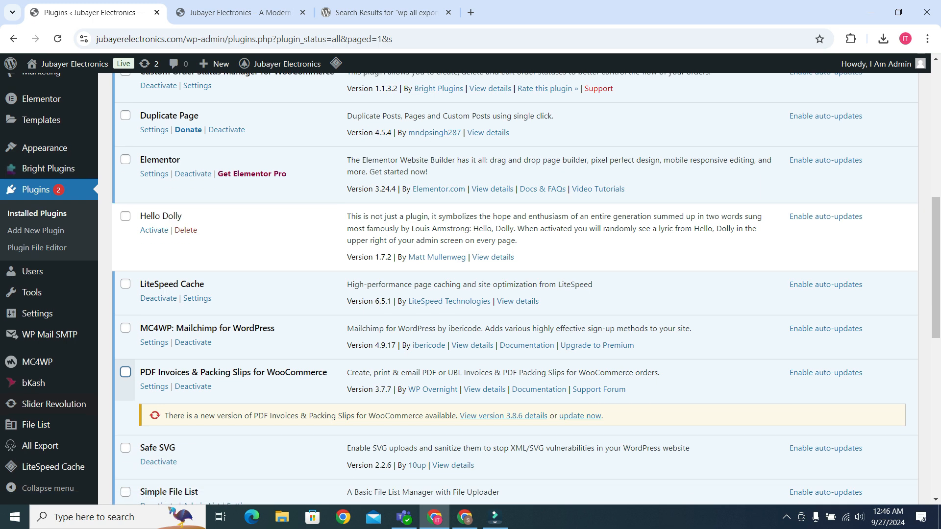
pyautogui.click(54, 447)
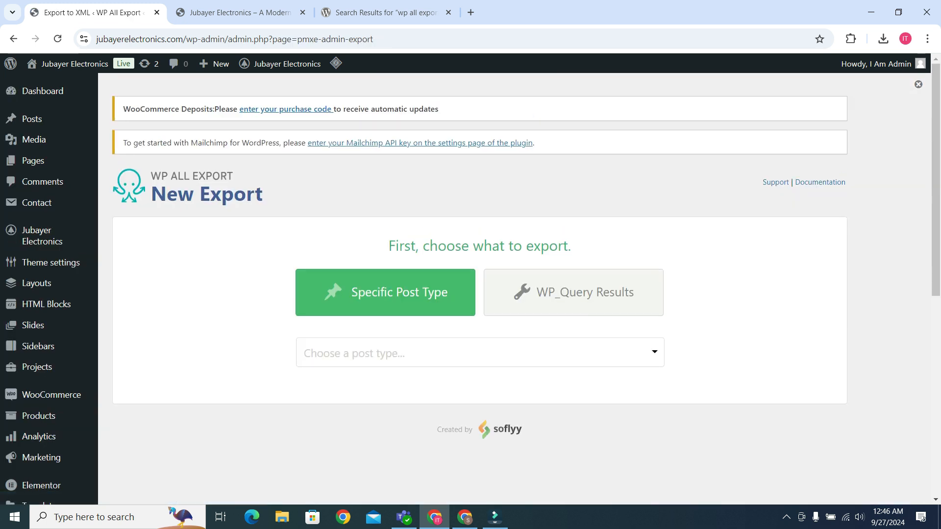
# Examine which post types can be chosen for a Specific Post Type export.
pyautogui.scroll(-3, 471, 280)
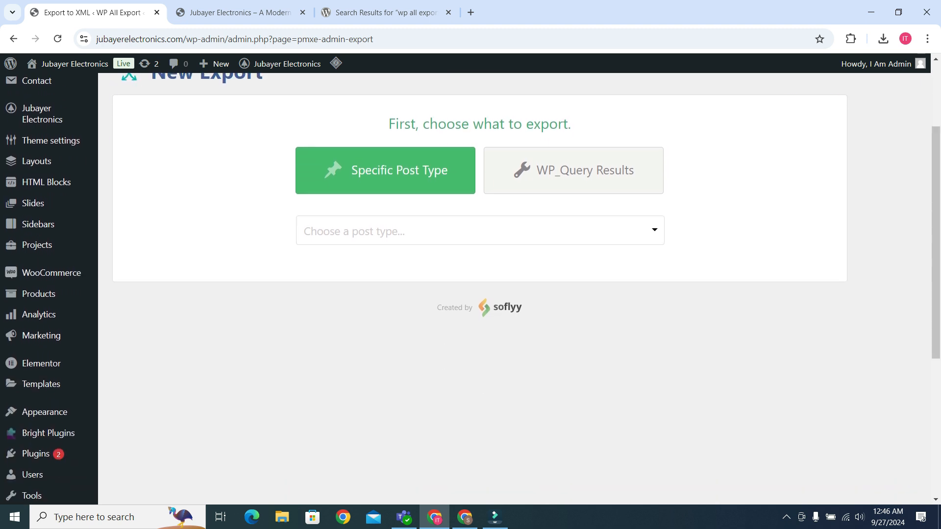
pyautogui.click(480, 230)
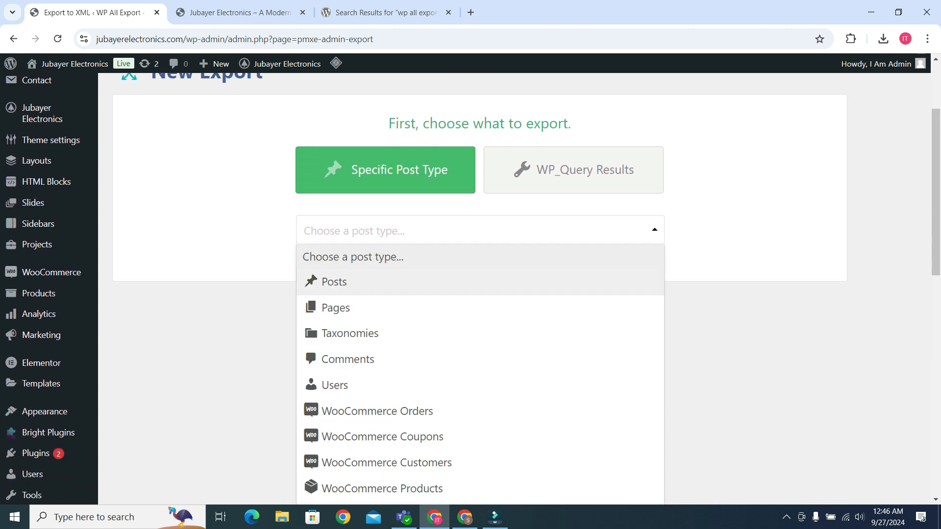
pyautogui.scroll(-6, 480, 282)
pyautogui.scroll(-6, 481, 282)
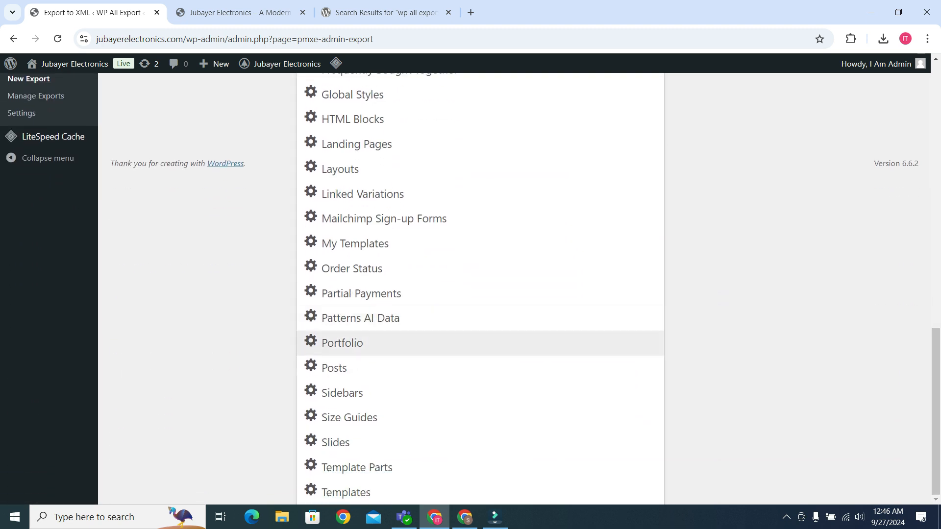
pyautogui.scroll(10, 480, 343)
pyautogui.scroll(1, 480, 343)
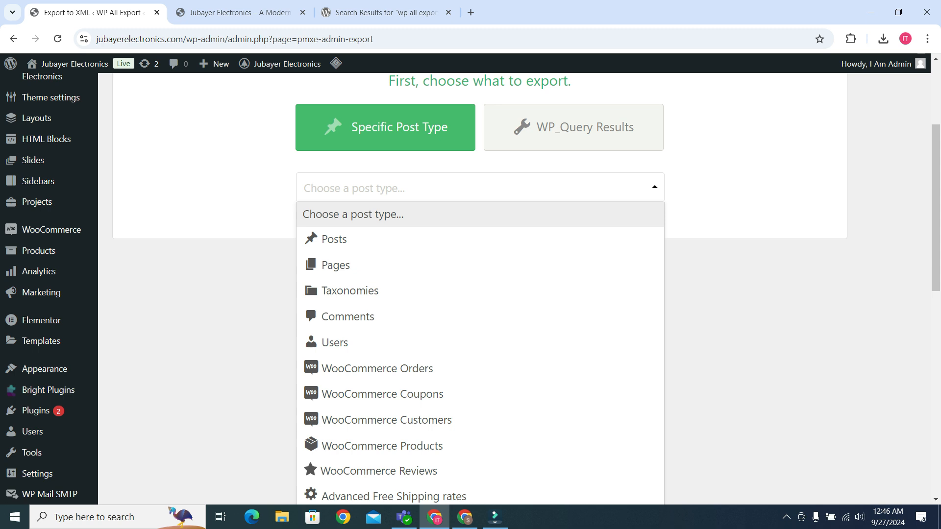
pyautogui.scroll(-6, 480, 294)
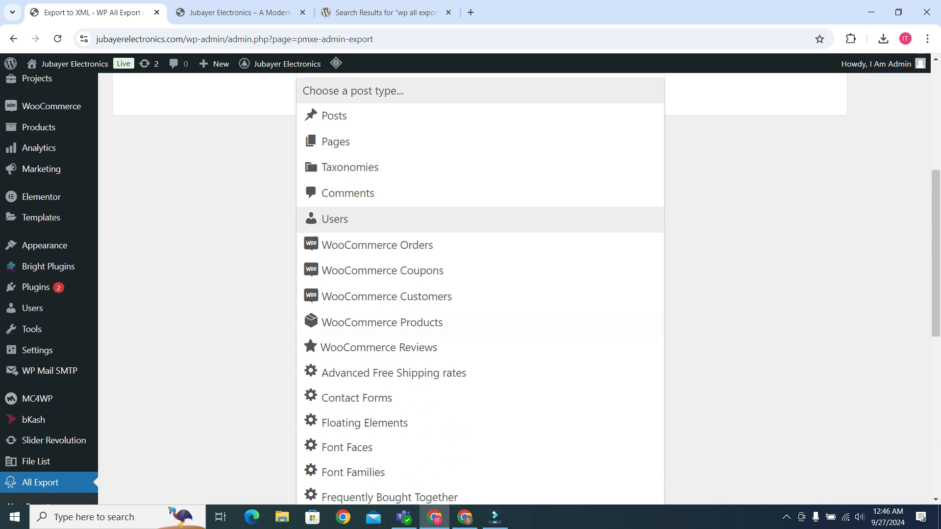
pyautogui.scroll(-5, 481, 267)
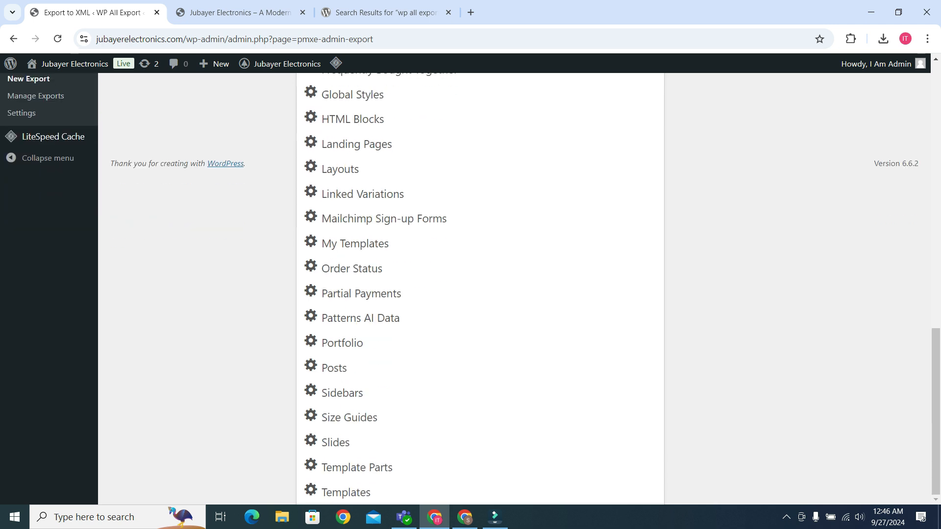
pyautogui.scroll(12, 480, 393)
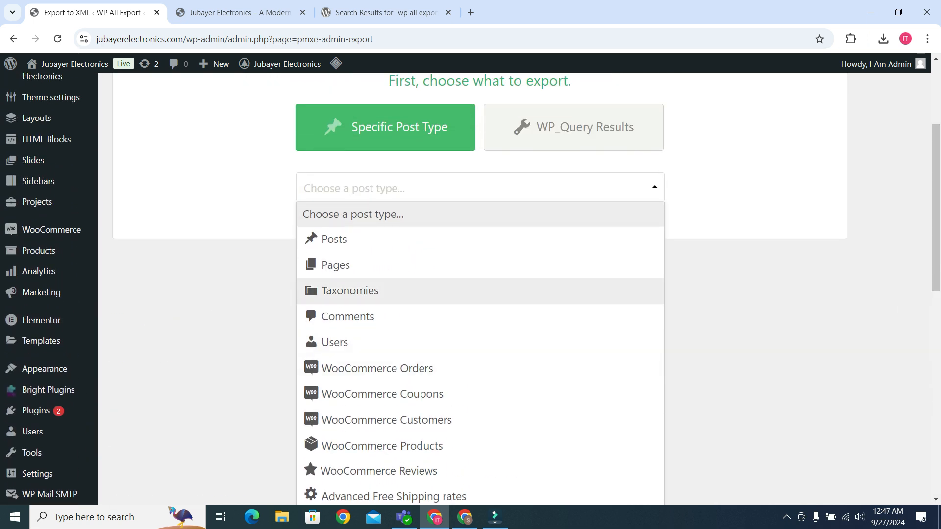
# Choose Taxonomies as the post type to export and select Product categories as the taxonomy.
pyautogui.click(383, 292)
pyautogui.click(481, 230)
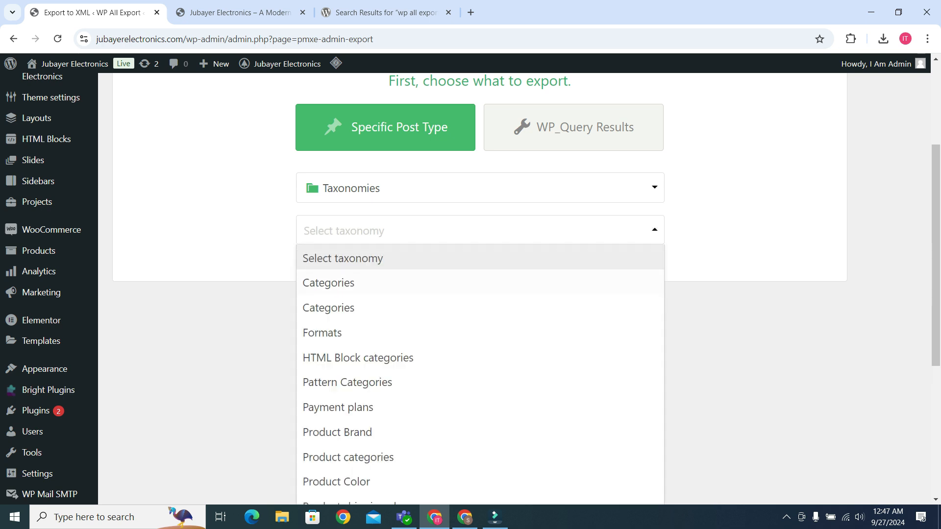
pyautogui.scroll(-1, 480, 304)
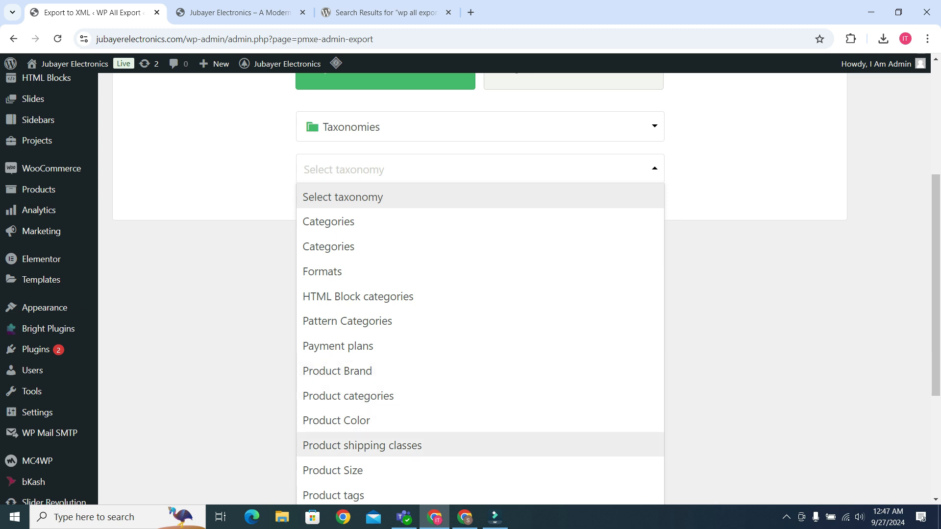
pyautogui.scroll(-4, 344, 353)
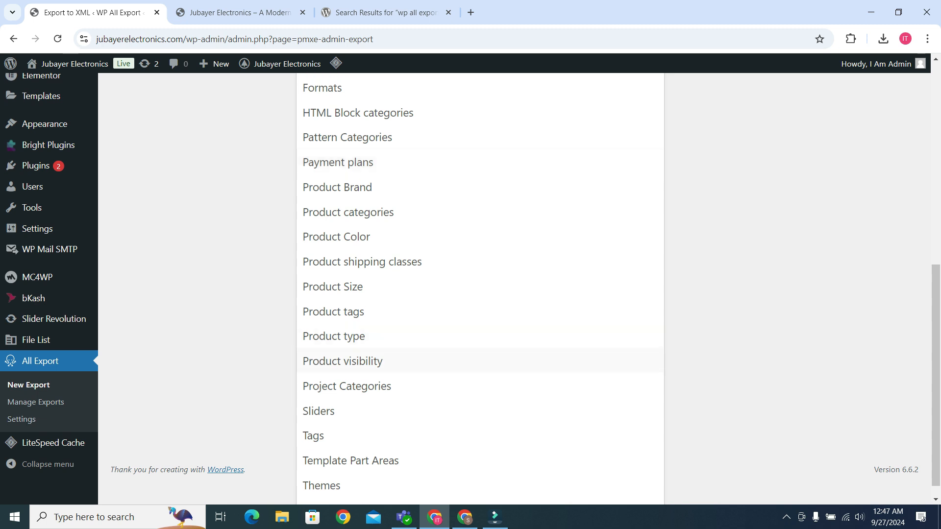
pyautogui.scroll(3, 343, 361)
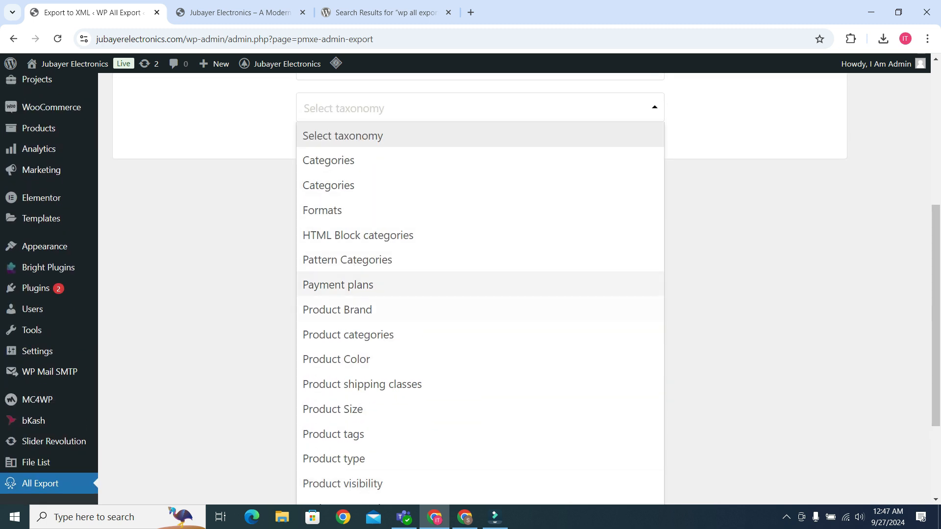
pyautogui.click(349, 335)
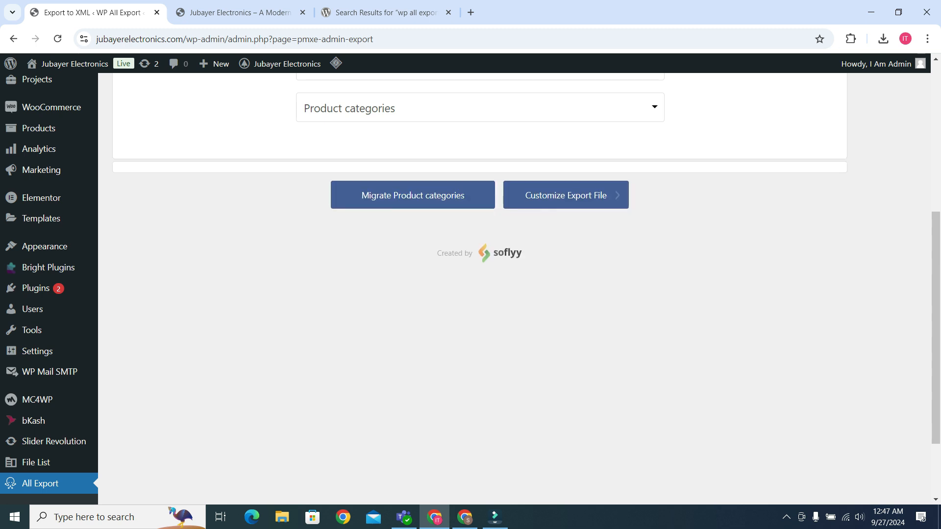
# Customize the export file with the Spreadsheet export type as CSV File, and continue to the export settings.
pyautogui.scroll(2, 471, 290)
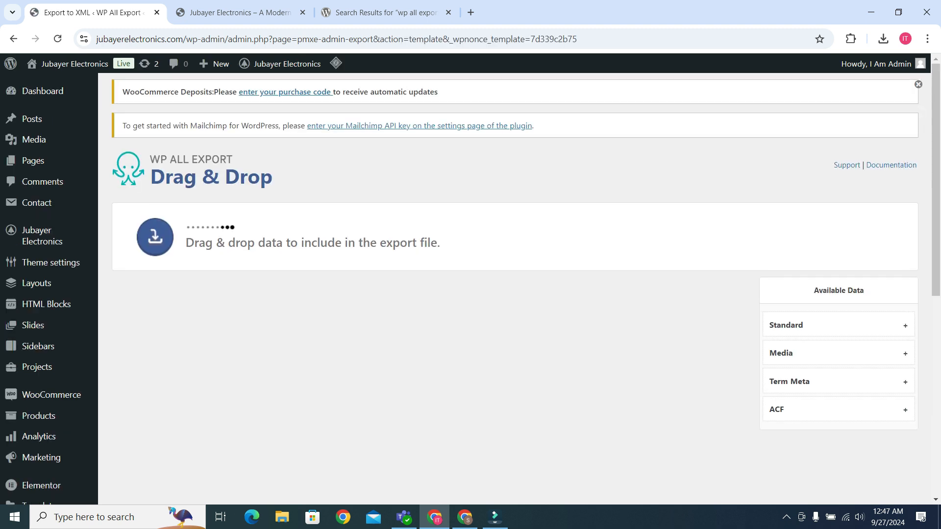
pyautogui.scroll(-5, 426, 284)
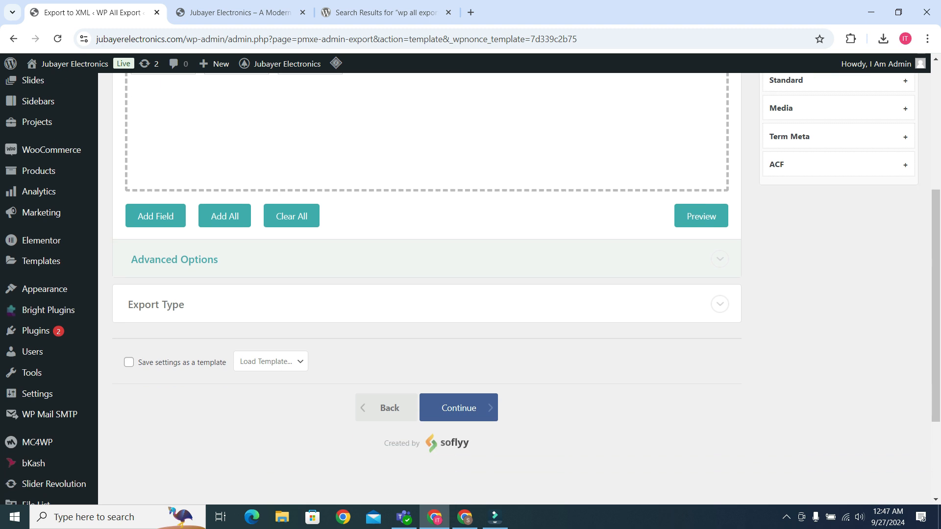
pyautogui.click(721, 305)
pyautogui.scroll(-2, 427, 305)
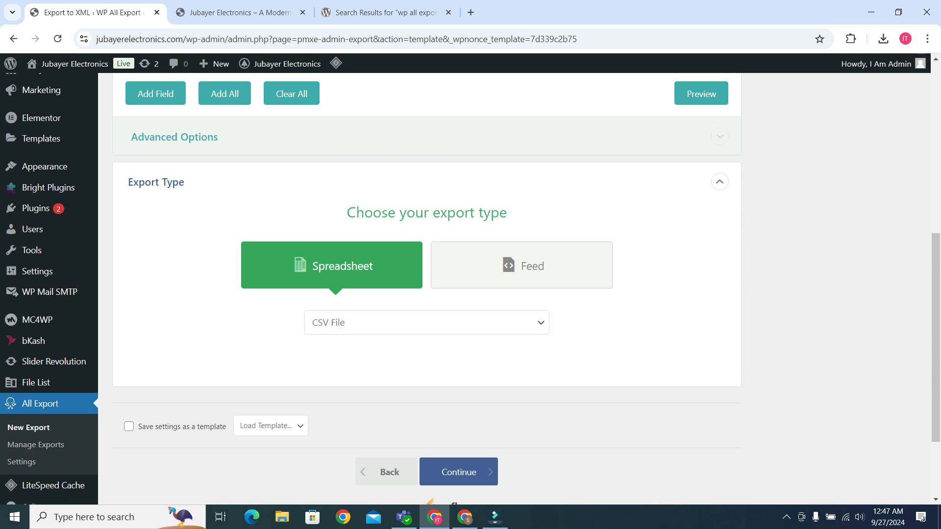
pyautogui.scroll(-1, 426, 289)
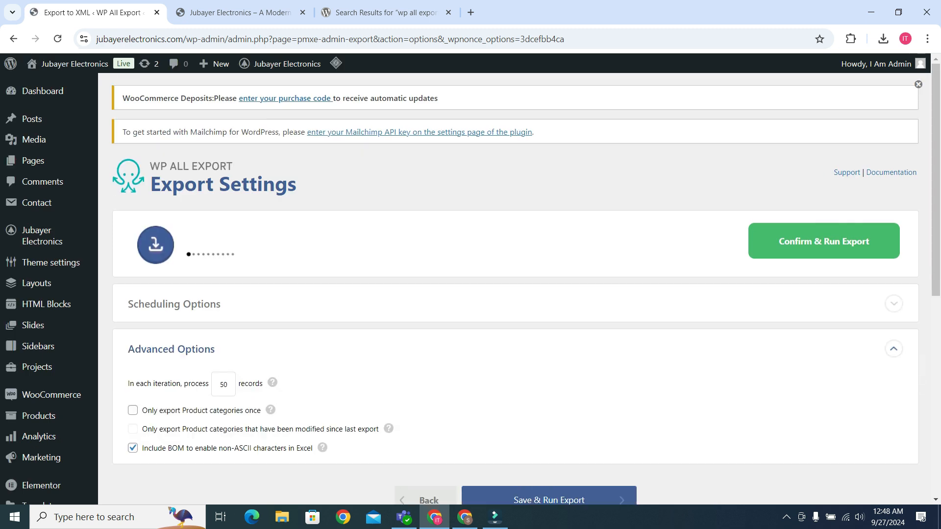
# Review the advanced options and the export name in the export settings.
pyautogui.scroll(-3, 514, 289)
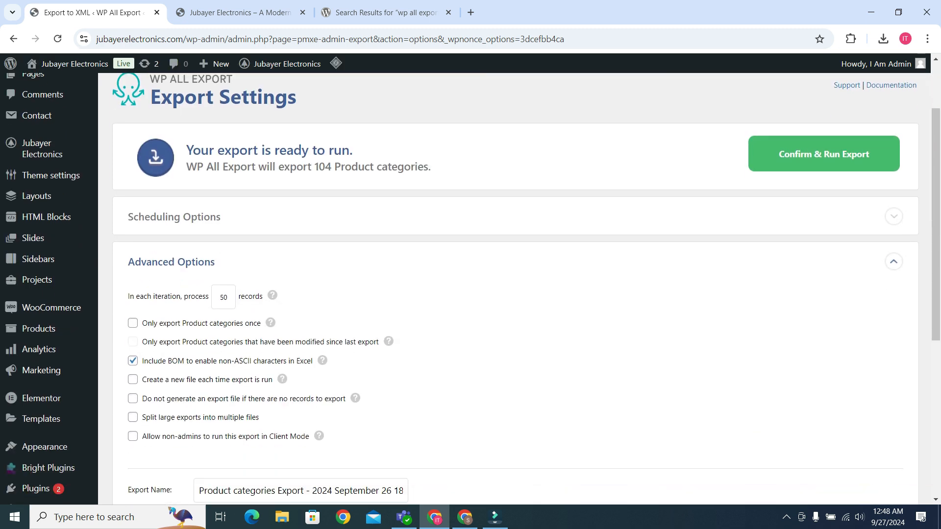
pyautogui.scroll(-3, 515, 289)
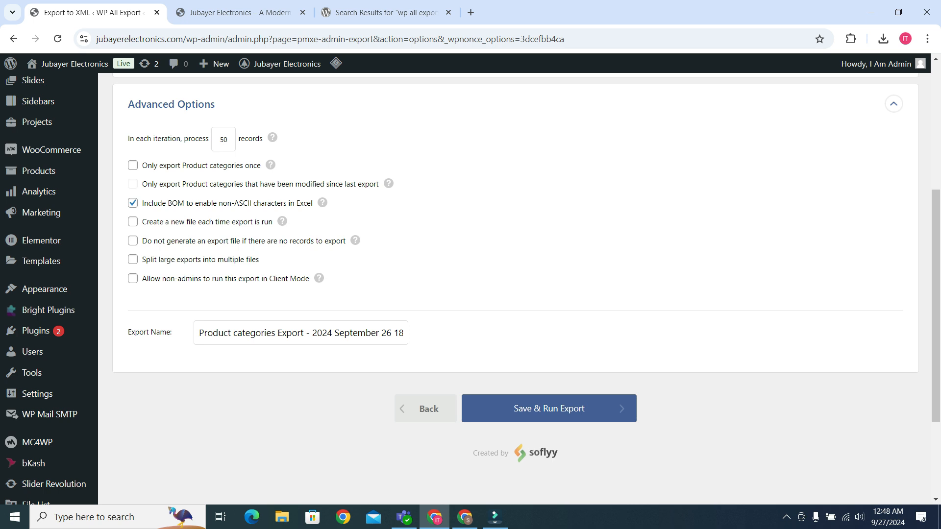
pyautogui.moveTo(199, 334)
pyautogui.mouseDown()
pyautogui.moveTo(411, 333)
pyautogui.moveTo(196, 333)
pyautogui.mouseUp()
pyautogui.scroll(4, 515, 289)
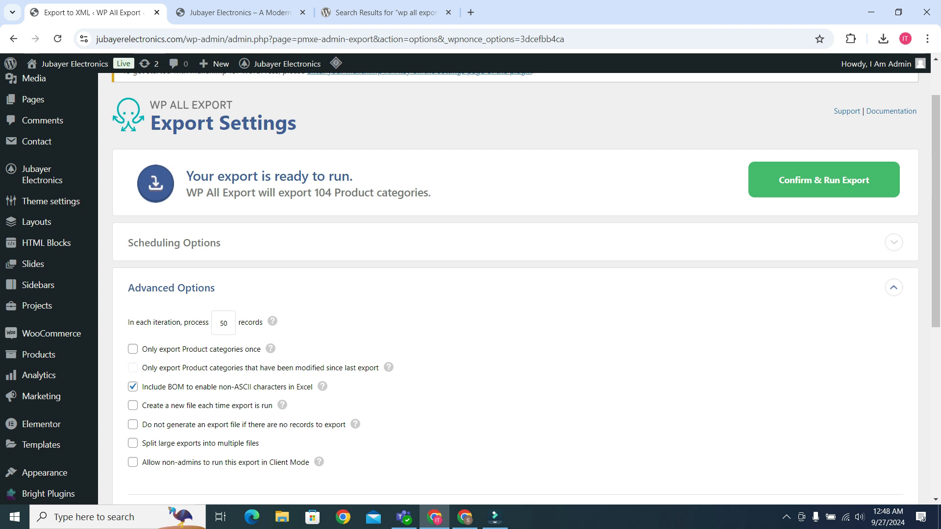
# Look over the Rank Ninza contact page in the other browser window and return to the export settings.
pyautogui.click(464, 517)
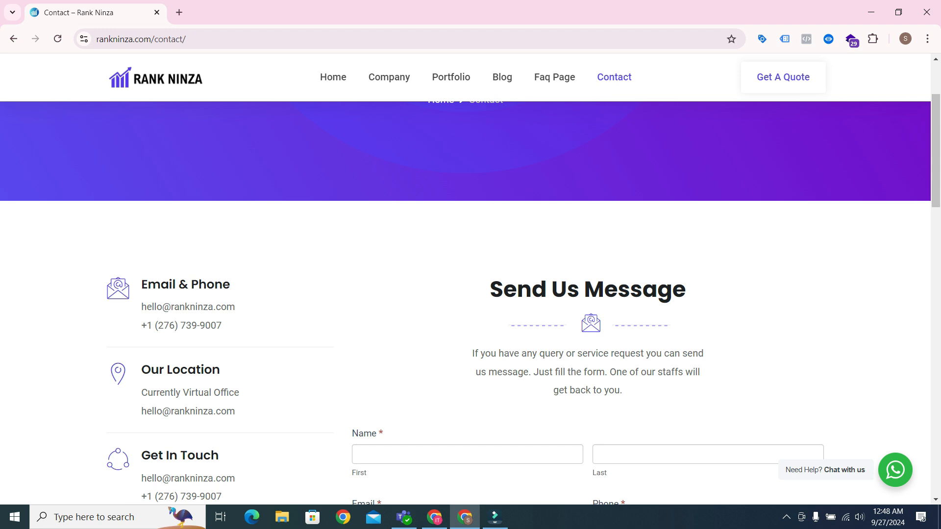
pyautogui.scroll(-3, 470, 313)
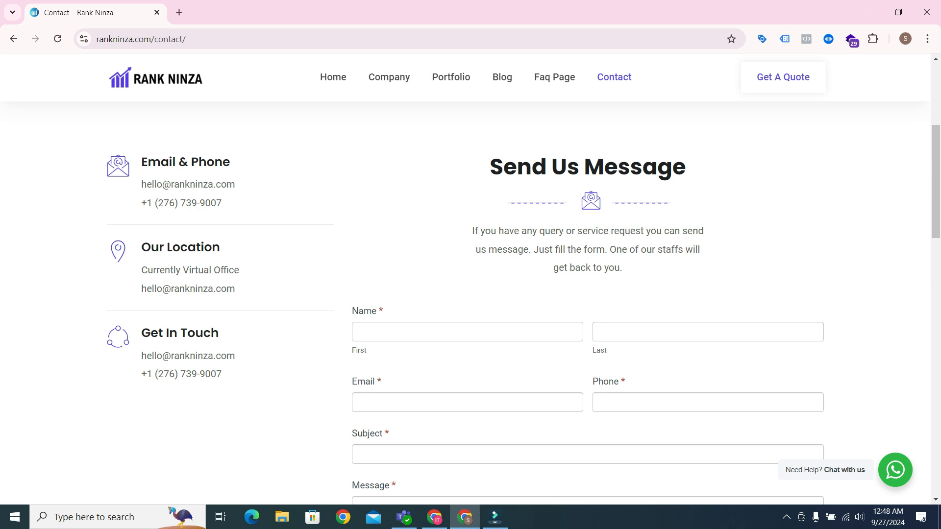
pyautogui.click(434, 517)
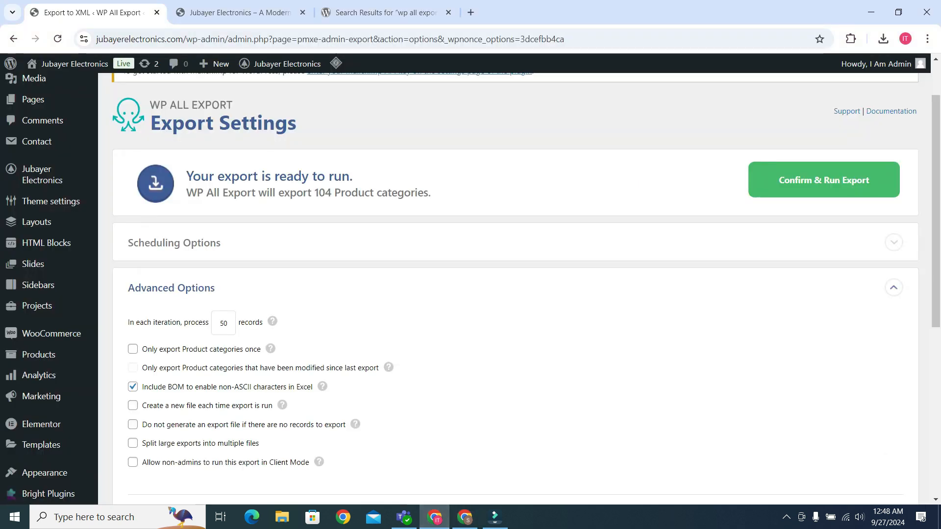
# Run the product categories export and open its downloaded CSV file in Excel.
pyautogui.click(824, 180)
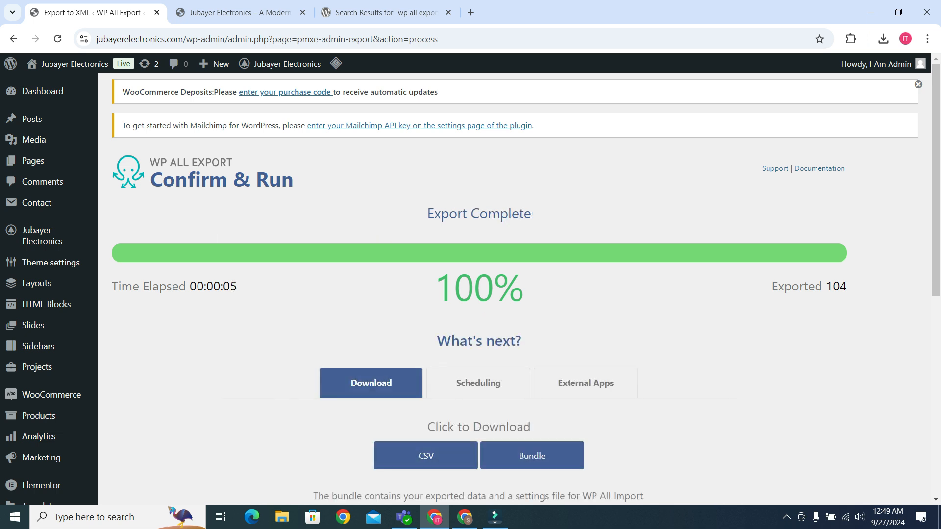
pyautogui.scroll(-3, 520, 290)
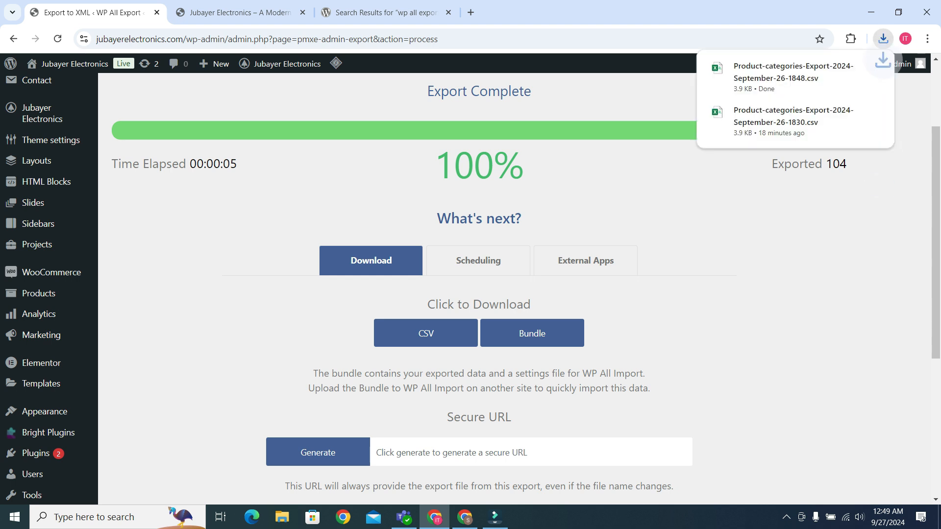
pyautogui.click(784, 73)
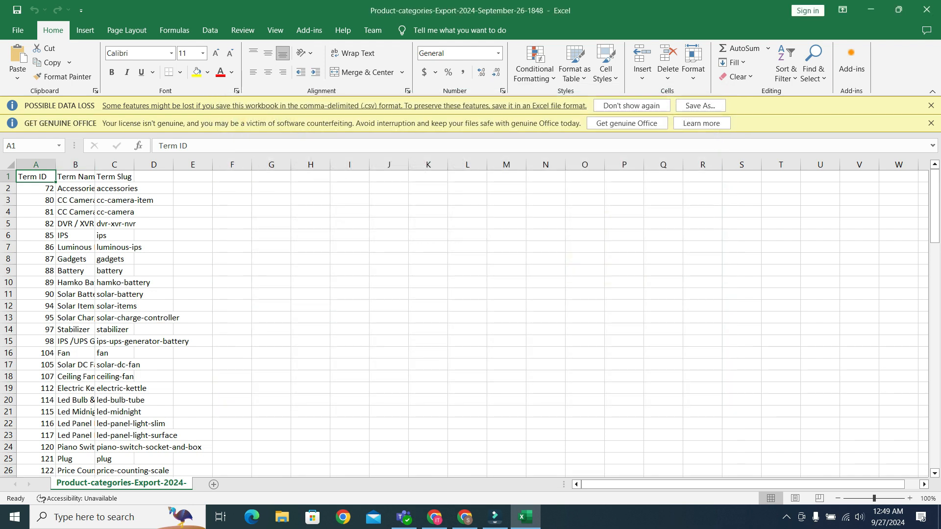
# Widen the Term Name and Term Slug columns to fit their contents while looking through the exported category rows.
pyautogui.doubleClick(95, 165)
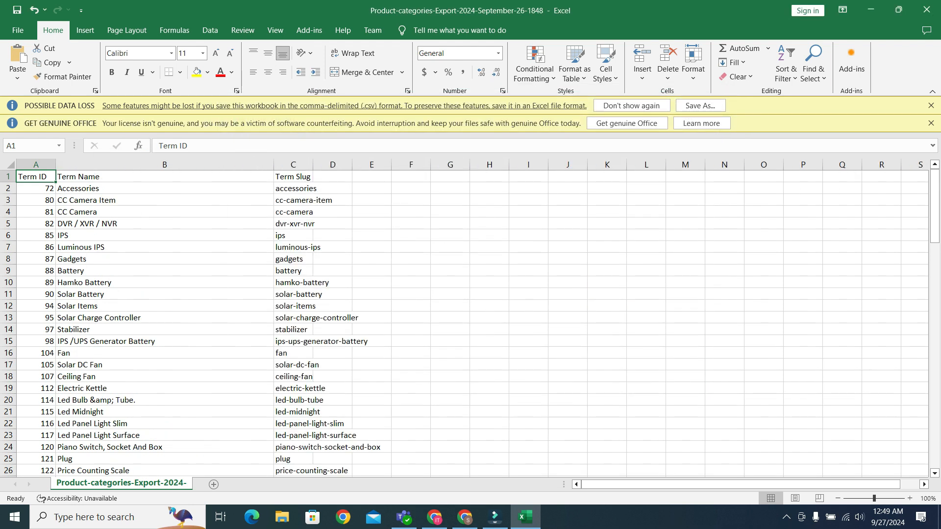
pyautogui.scroll(-20, 471, 324)
pyautogui.scroll(-5, 470, 324)
pyautogui.scroll(20, 471, 324)
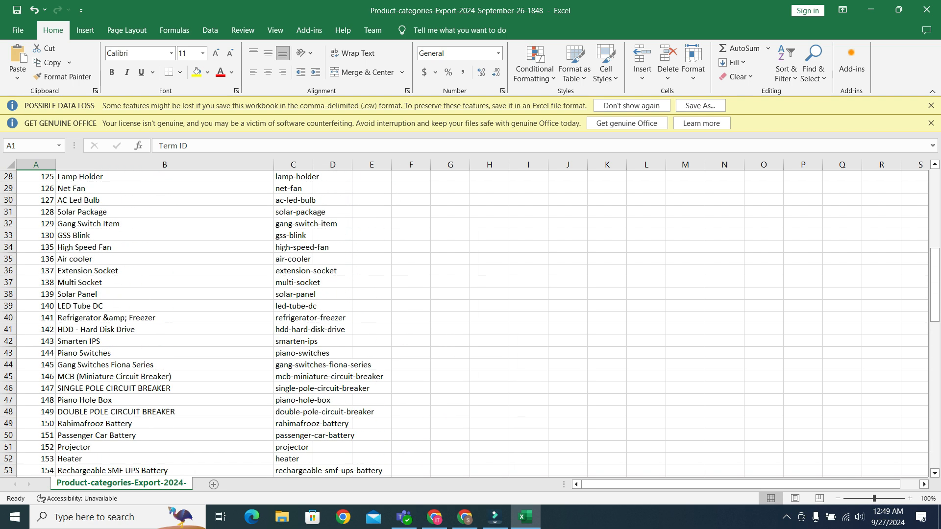
pyautogui.scroll(9, 471, 324)
pyautogui.moveTo(313, 164); pyautogui.dragTo(450, 165)
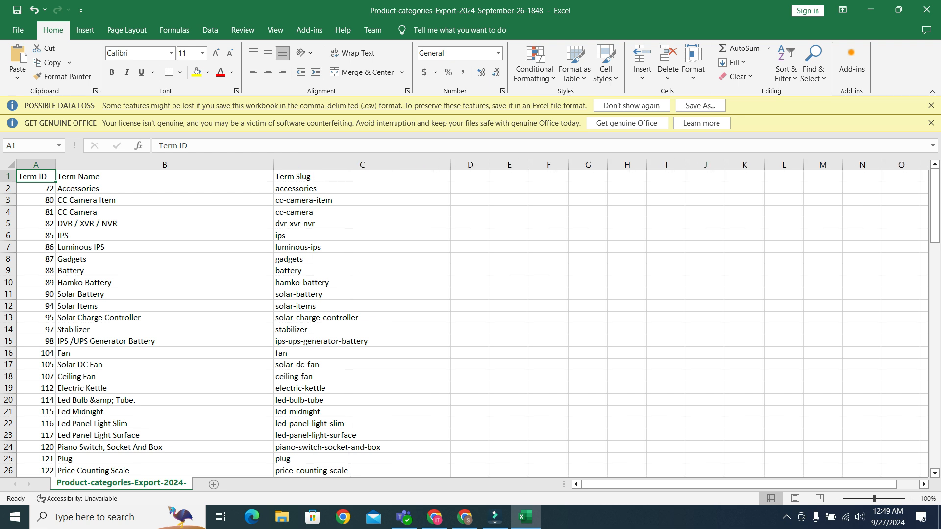